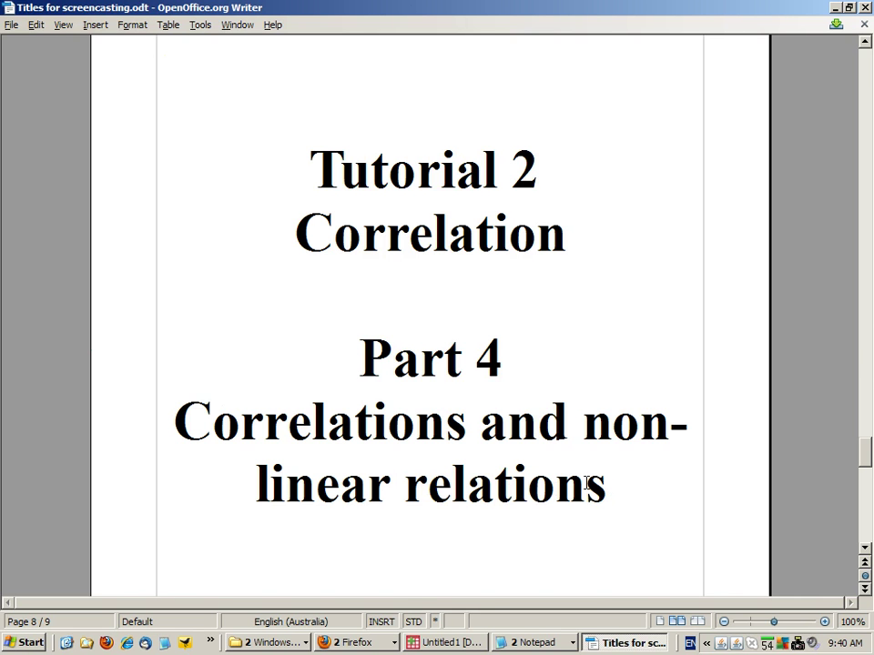
Step: Bring up the list of open Firefox windows to reach the Wikiversity Correlation tutorial
{"action": "left_click", "coordinate": [365, 652]}
Step: Open the Correlations and non-linear relations exercise from Contents in a new tab
{"action": "left_click", "coordinate": [357, 602]}
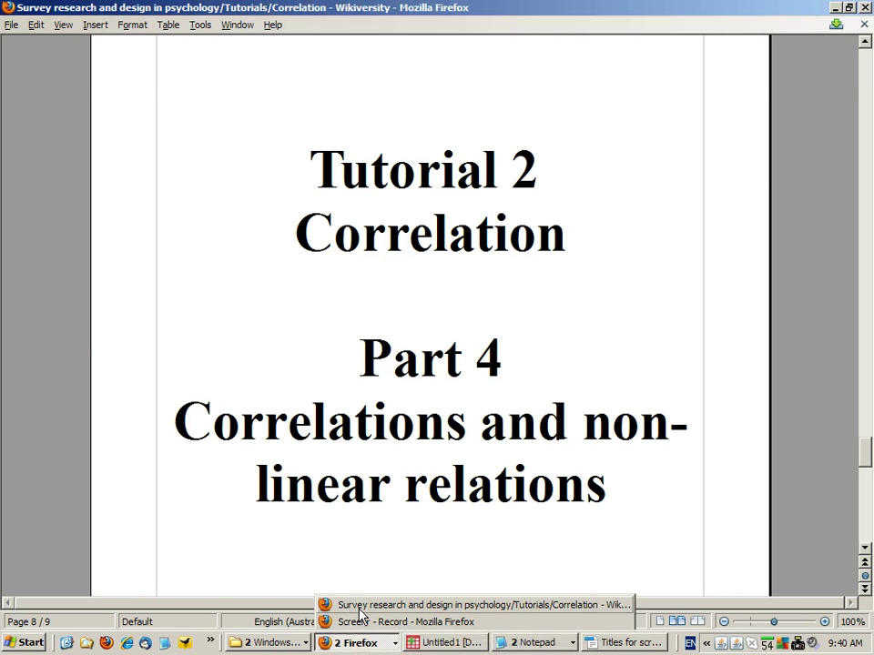
{"action": "scroll", "coordinate": [871, 314], "scroll_direction": "down", "scroll_amount": 3}
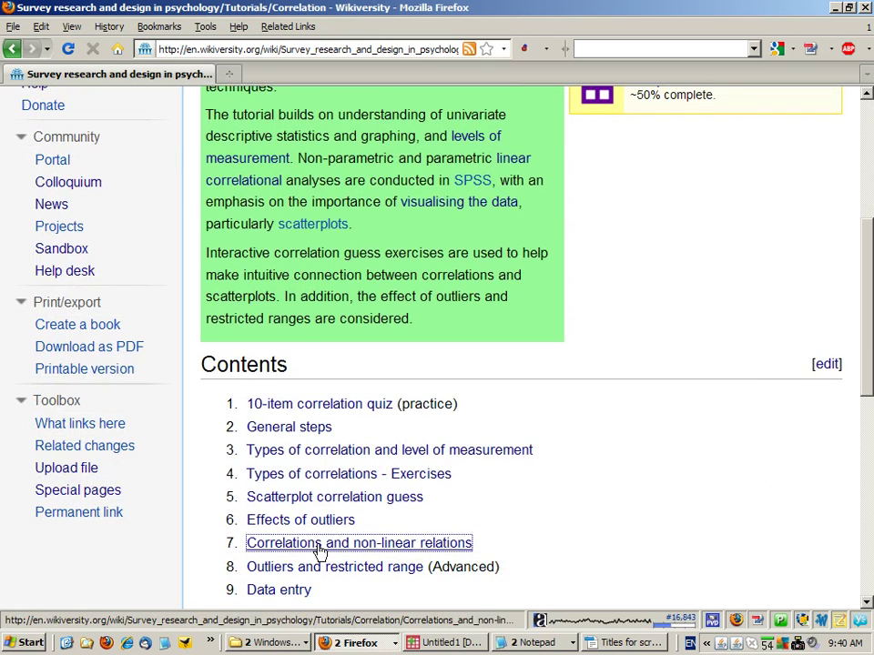
{"action": "middle_click", "coordinate": [323, 543]}
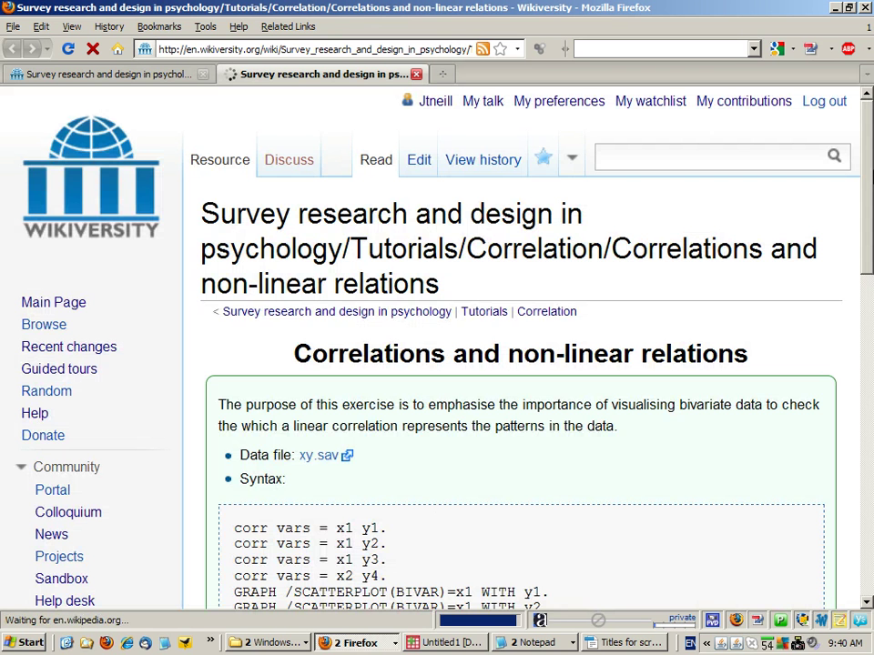
Step: Save the linked xy.sav data file to the Desktop
{"action": "scroll", "coordinate": [869, 223], "scroll_direction": "down", "scroll_amount": 3}
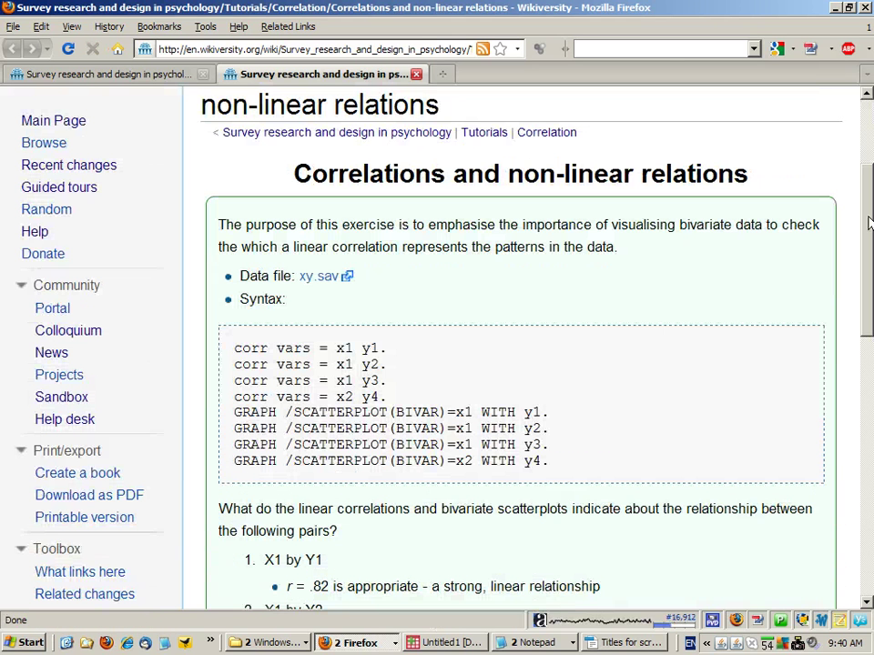
{"action": "right_click", "coordinate": [307, 284]}
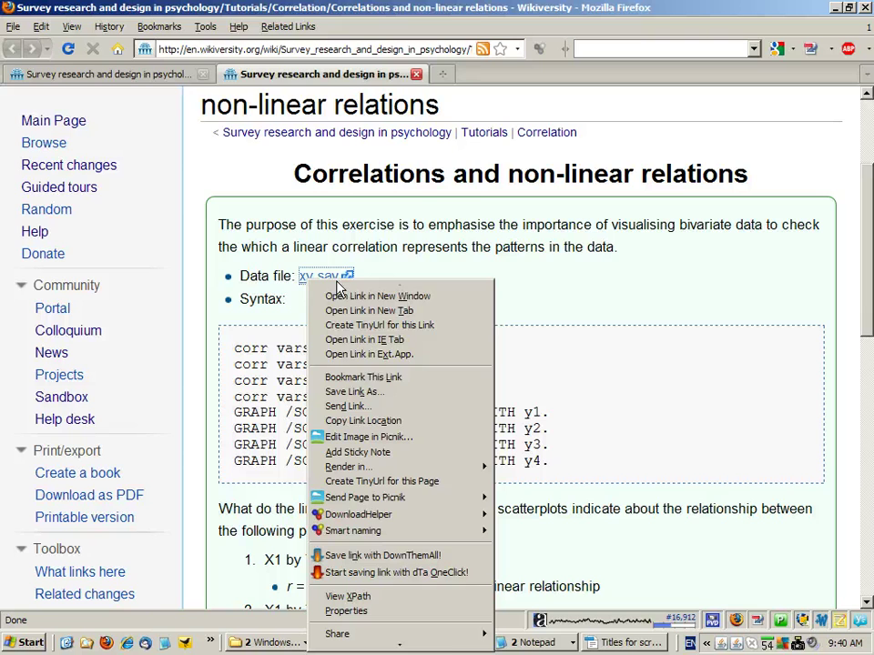
{"action": "left_click", "coordinate": [370, 393]}
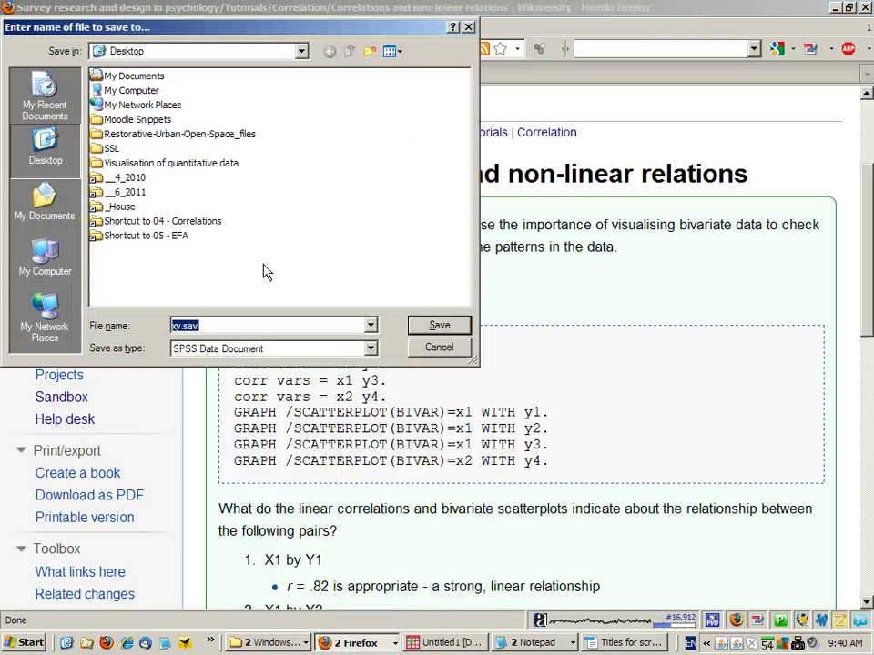
{"action": "left_click", "coordinate": [439, 325]}
Step: Open xy.sav from the Desktop into the PASW Data Editor via File > Open > Data
{"action": "left_click", "coordinate": [451, 642]}
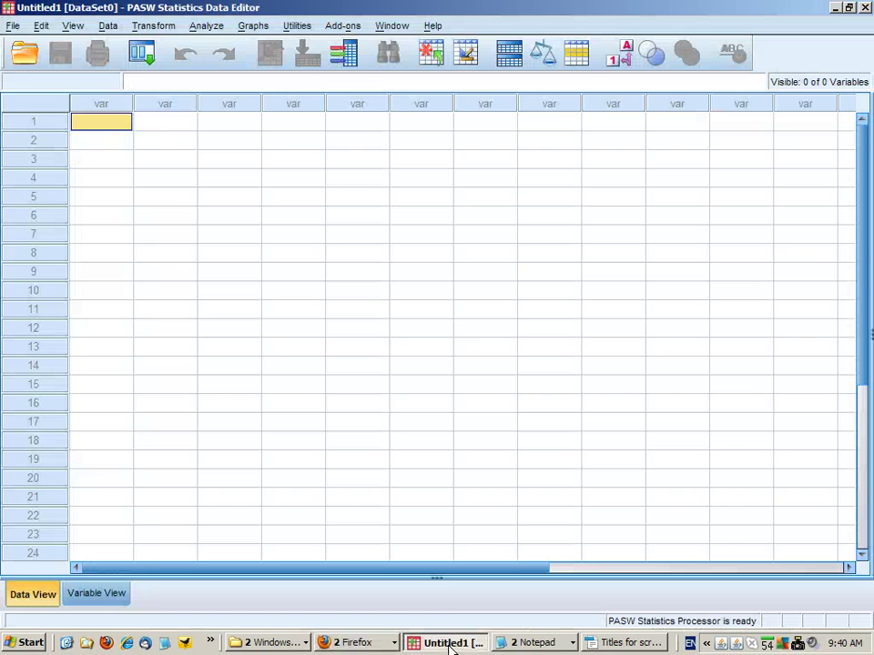
{"action": "left_click", "coordinate": [14, 26]}
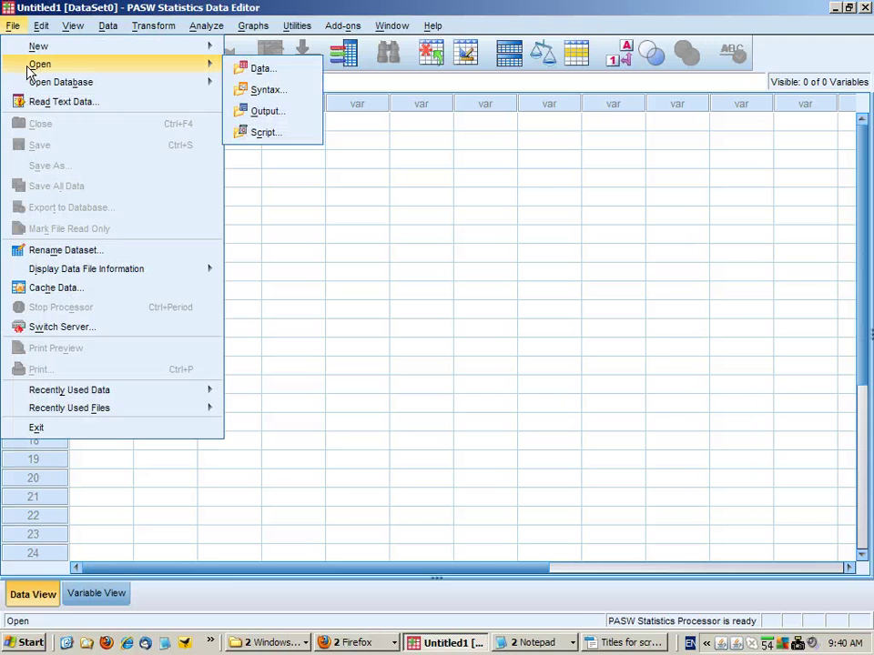
{"action": "mouse_move", "coordinate": [199, 65]}
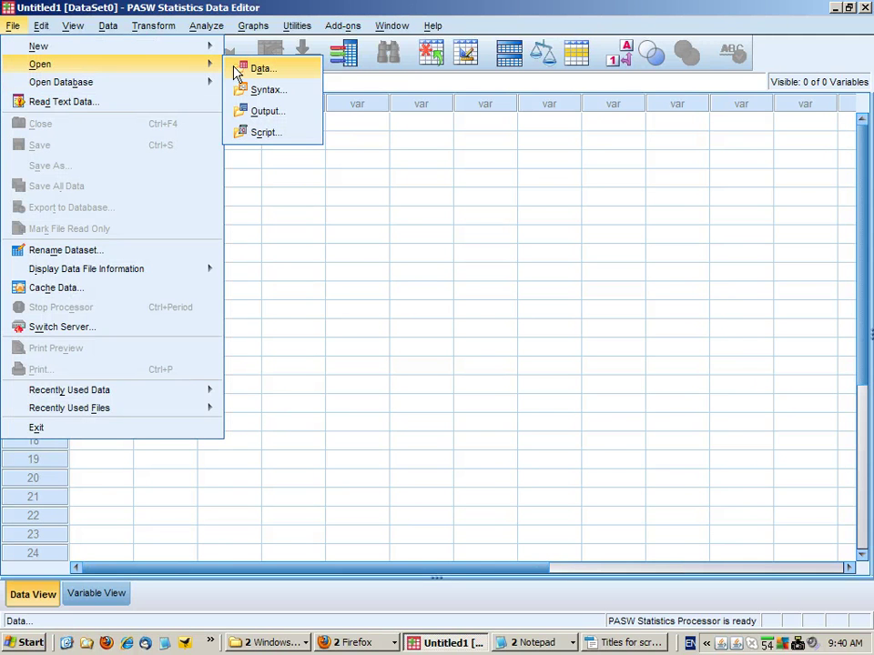
{"action": "left_click", "coordinate": [237, 71]}
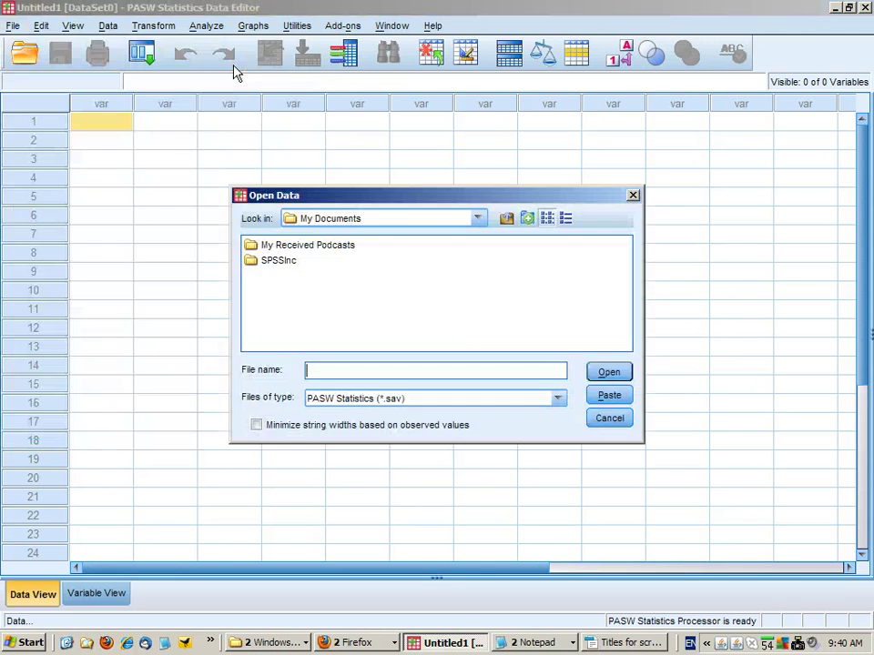
{"action": "left_click", "coordinate": [312, 220]}
{"action": "scroll", "coordinate": [487, 280], "scroll_direction": "up", "scroll_amount": 4}
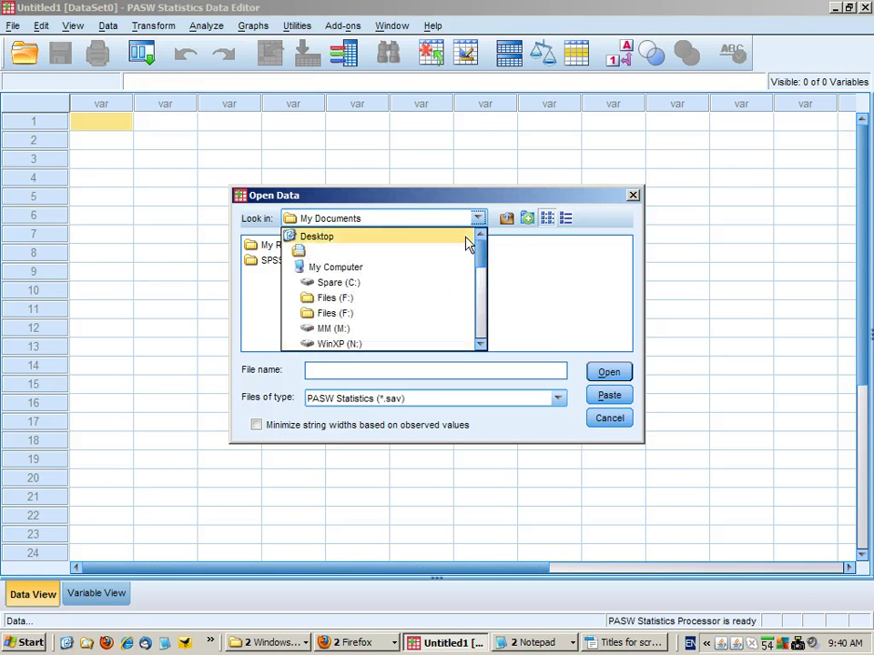
{"action": "left_click", "coordinate": [419, 238]}
{"action": "left_click", "coordinate": [446, 322]}
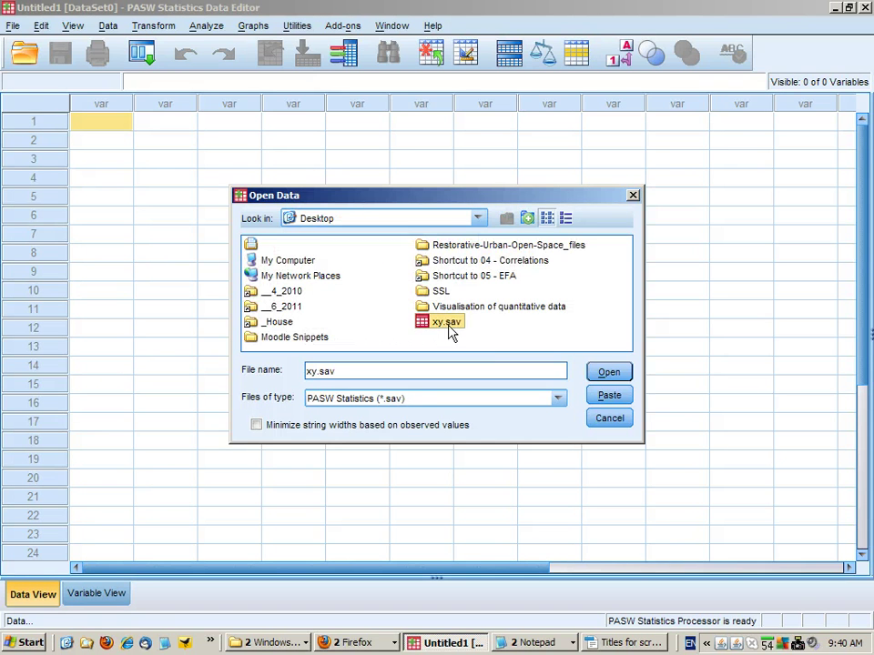
{"action": "left_click", "coordinate": [609, 373]}
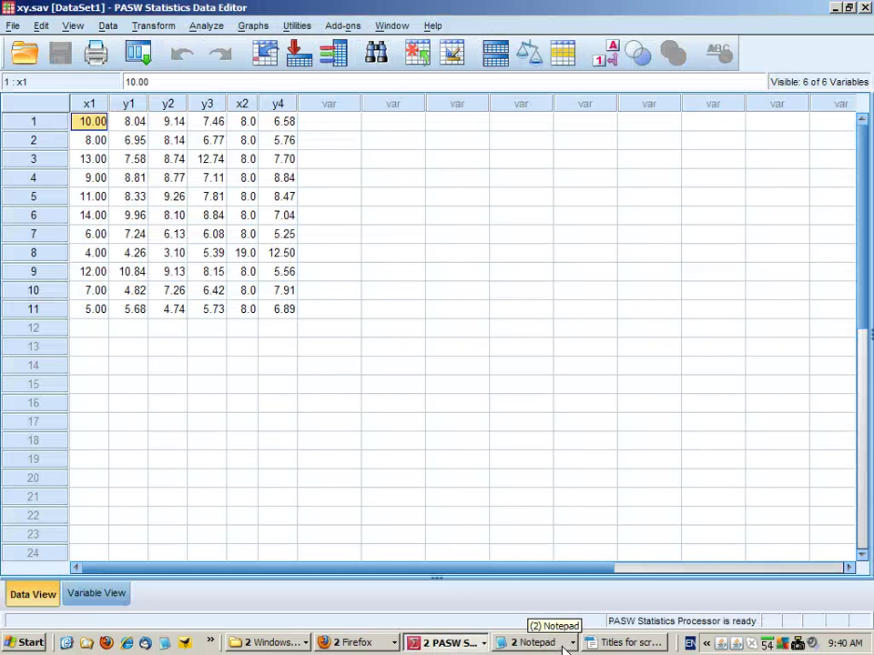
Step: Switch back to the Wikiversity exercise page in Firefox
{"action": "left_click", "coordinate": [612, 645]}
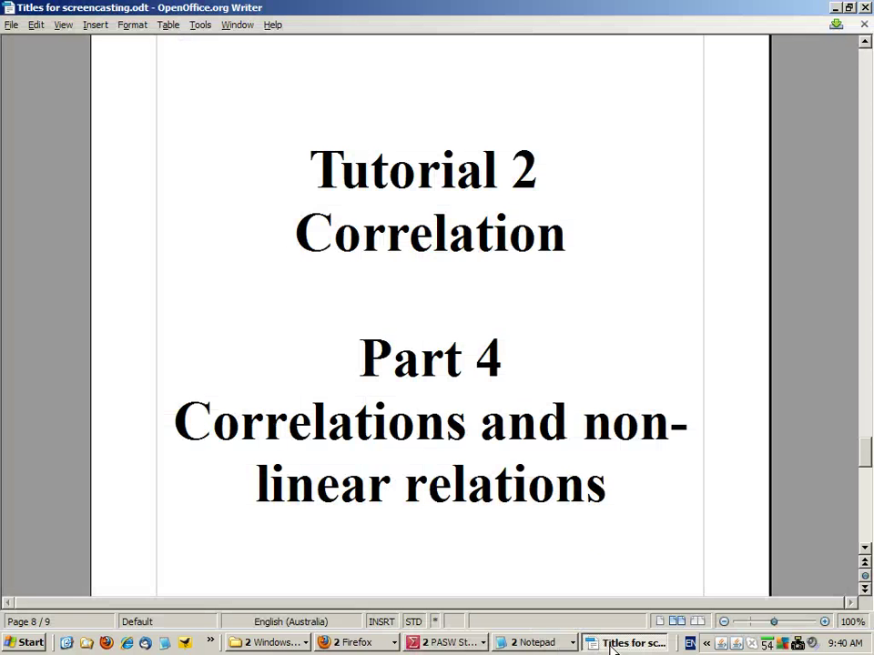
{"action": "left_click", "coordinate": [347, 645]}
{"action": "left_click", "coordinate": [382, 621]}
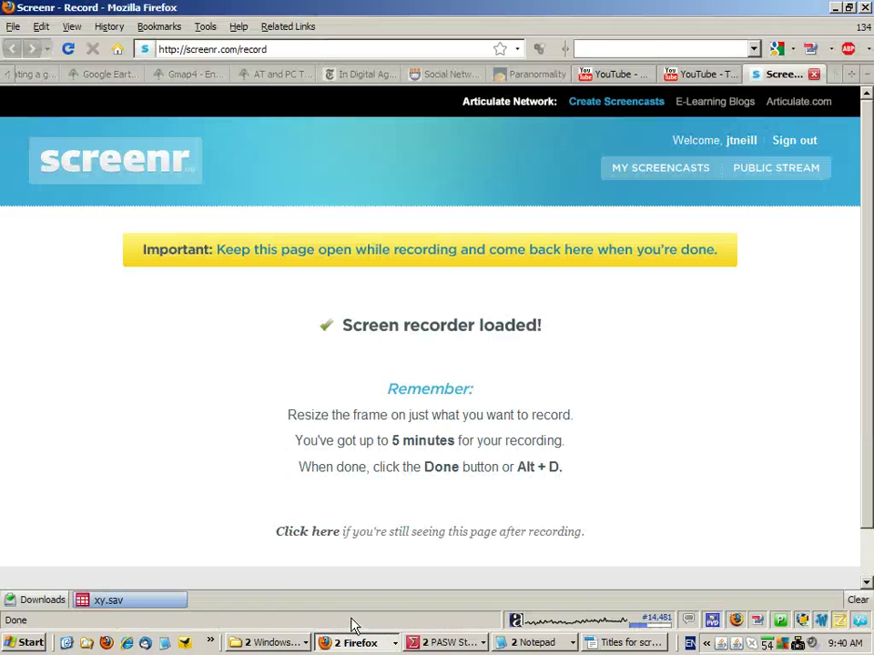
{"action": "left_click", "coordinate": [346, 648]}
{"action": "left_click", "coordinate": [345, 607]}
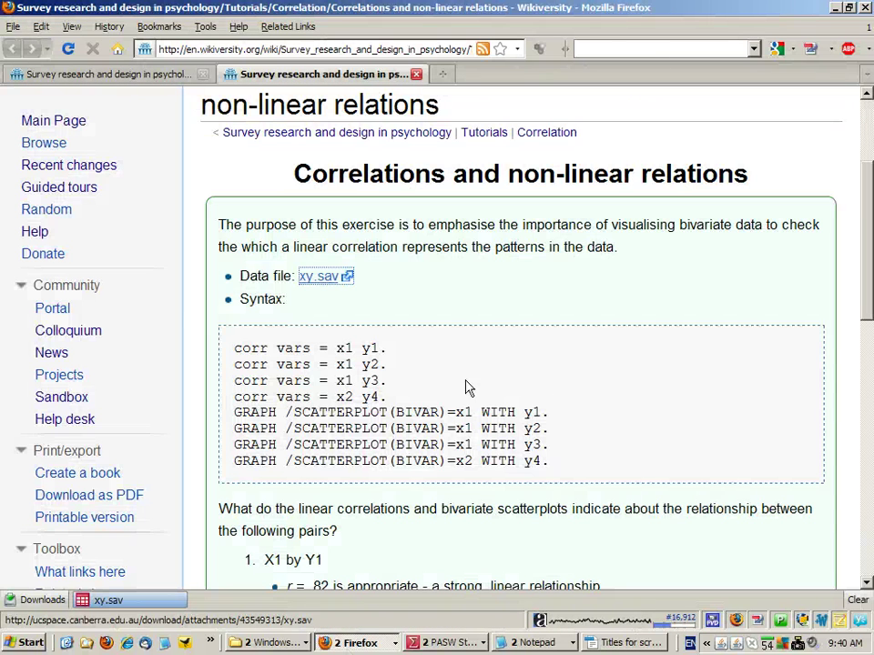
Step: Copy the eight lines of correlation and scatterplot syntax, then return to the xy.sav Data Editor
{"action": "left_click", "coordinate": [572, 467]}
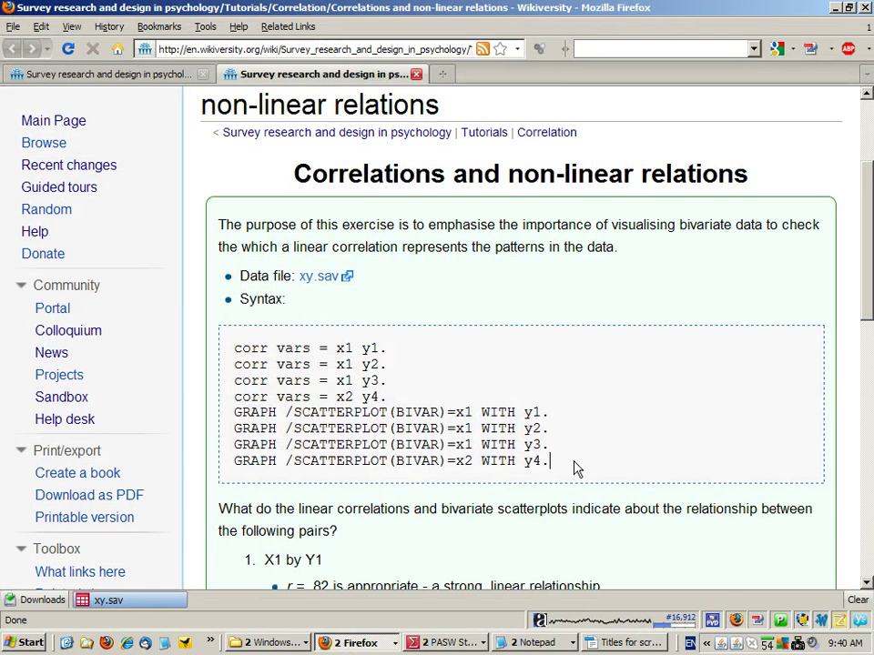
{"action": "left_click_drag", "start_coordinate": [573, 468], "coordinate": [232, 357]}
{"action": "key", "text": "ctrl+c"}
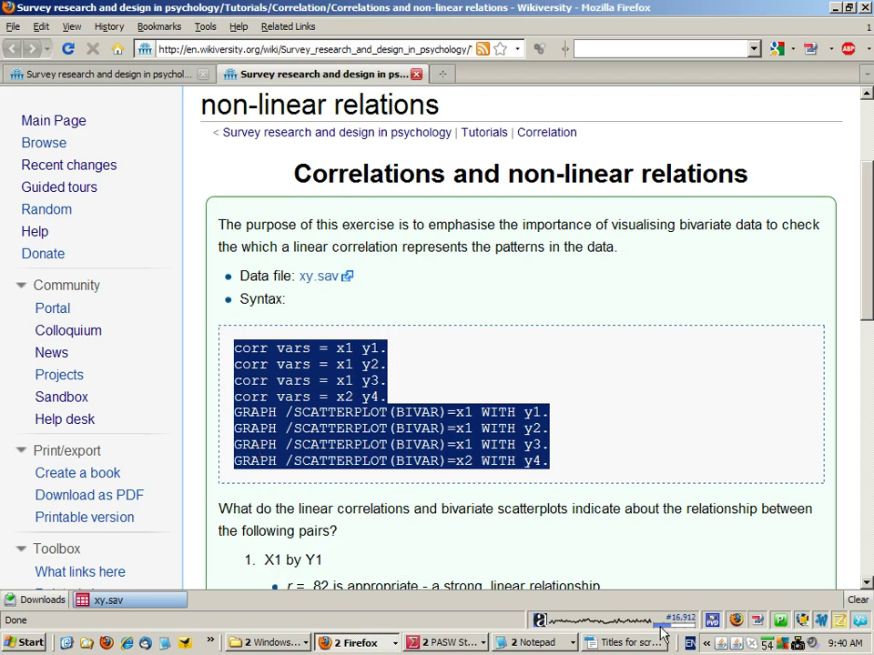
{"action": "left_click", "coordinate": [446, 642]}
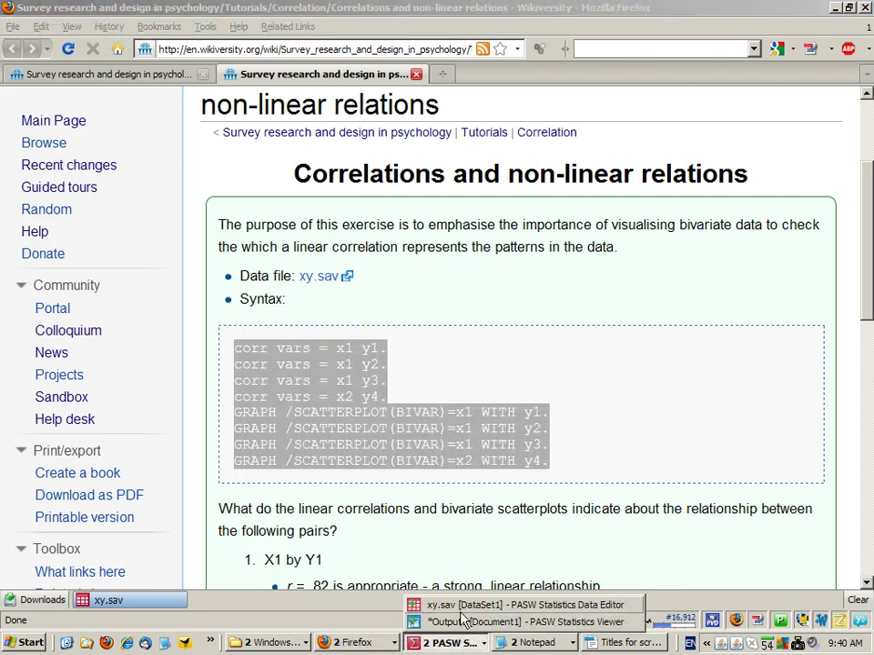
{"action": "left_click", "coordinate": [457, 606]}
Step: Paste the copied syntax into a new syntax window and run all eight lines
{"action": "left_click", "coordinate": [14, 26]}
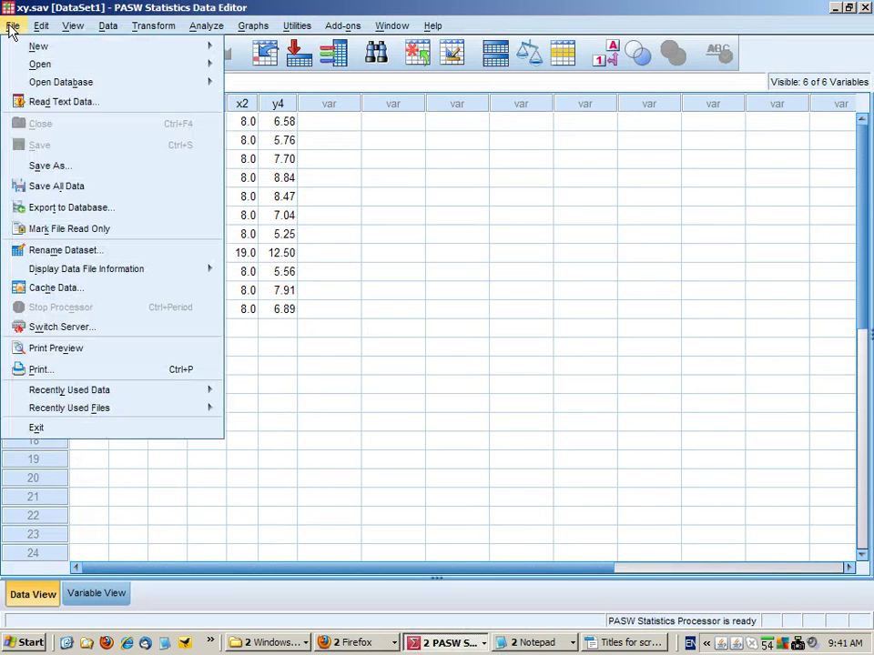
{"action": "mouse_move", "coordinate": [17, 50]}
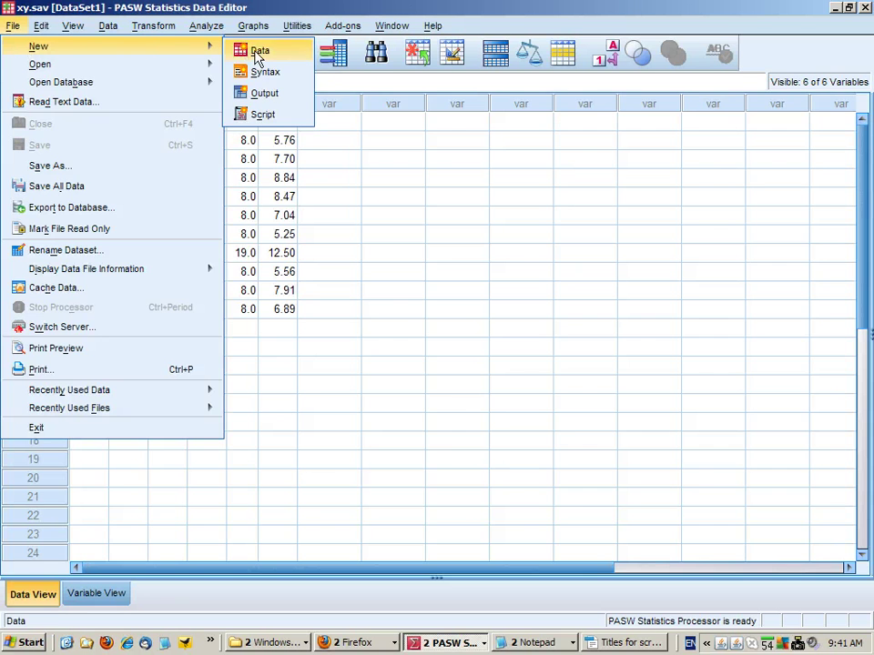
{"action": "left_click", "coordinate": [261, 72]}
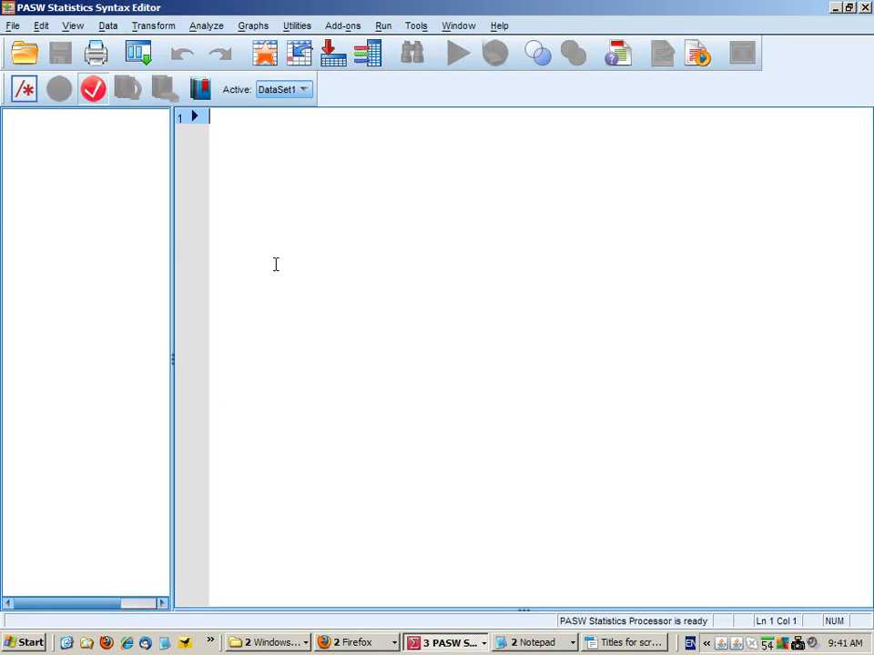
{"action": "key", "text": "ctrl+v"}
{"action": "left_click_drag", "start_coordinate": [461, 236], "coordinate": [152, 104]}
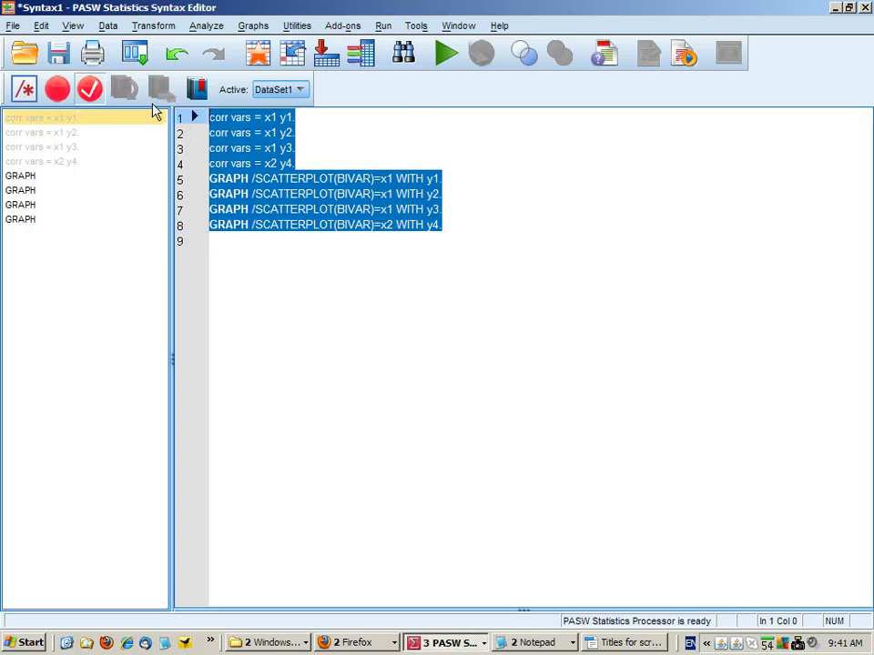
{"action": "left_click", "coordinate": [447, 53]}
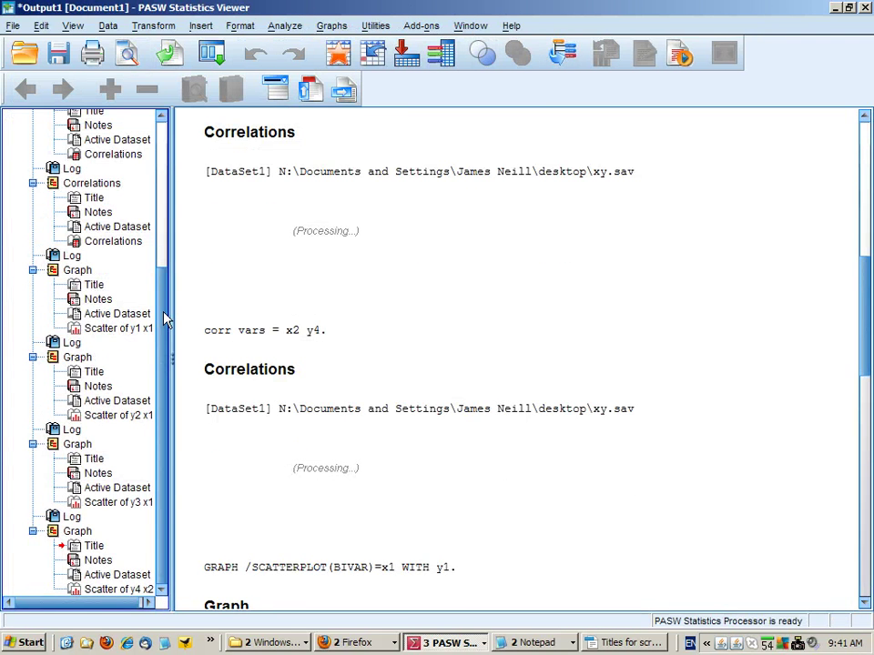
Step: Scroll through the four correlation tables, each around .816, down to the y1-by-x1 scatterplot
{"action": "scroll", "coordinate": [127, 236], "scroll_direction": "up", "scroll_amount": 5}
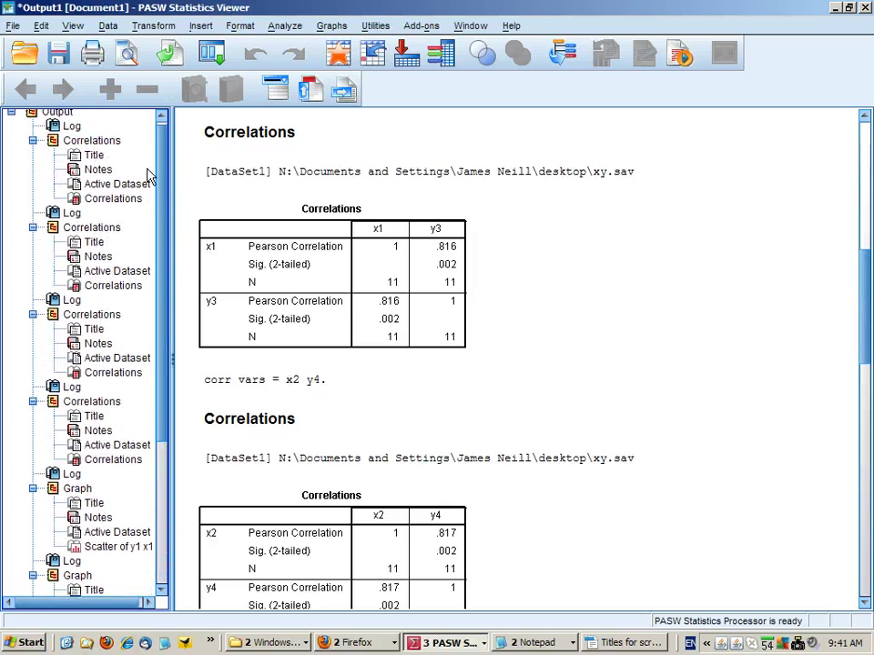
{"action": "left_click", "coordinate": [89, 144]}
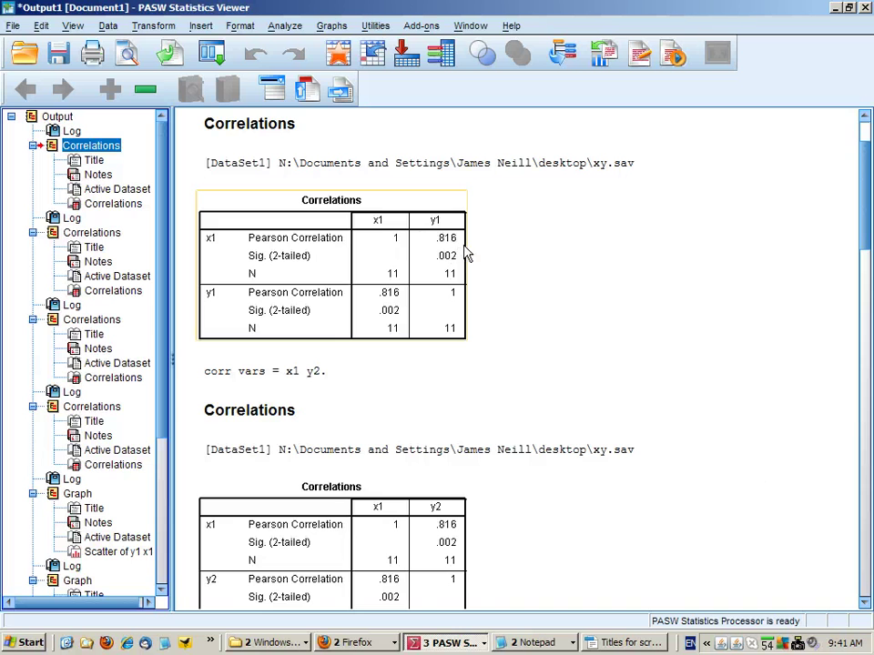
{"action": "left_click", "coordinate": [866, 604]}
{"action": "left_click", "coordinate": [865, 604]}
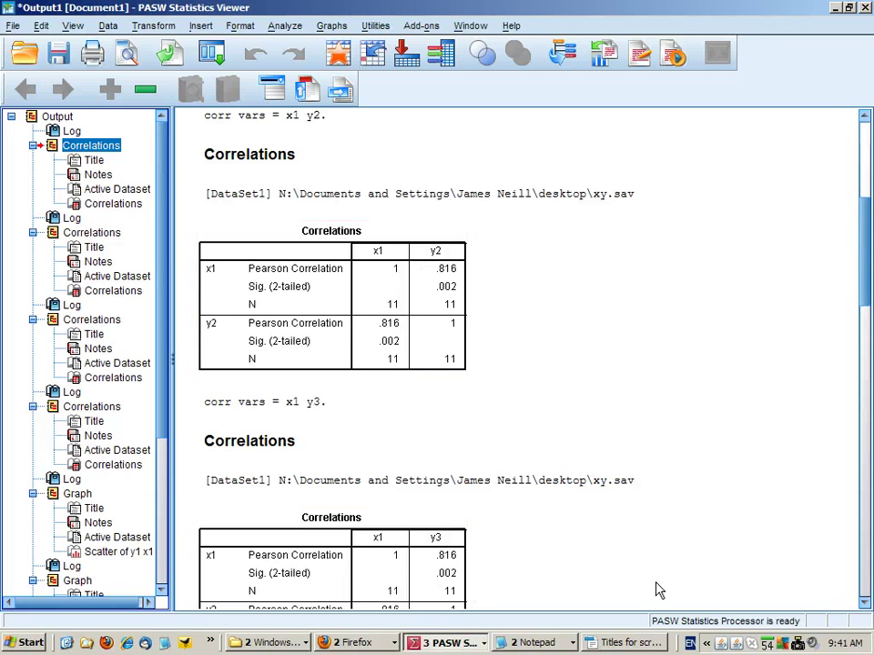
{"action": "left_click", "coordinate": [865, 604]}
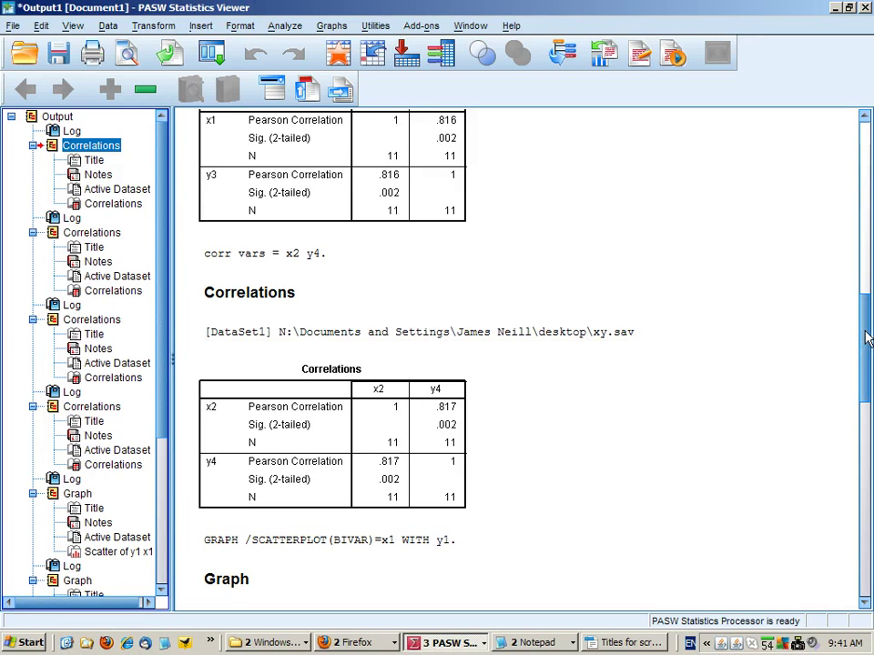
{"action": "left_click_drag", "start_coordinate": [866, 338], "coordinate": [863, 395]}
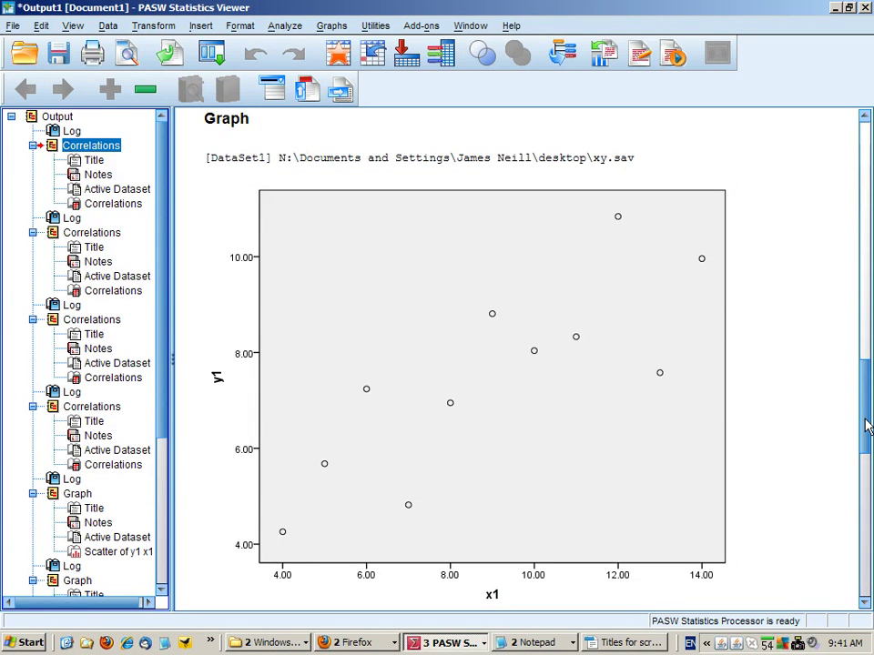
Step: Scroll past the curved y2-by-x1 scatterplot to the y3-by-x1 plot with its outlier
{"action": "left_click_drag", "start_coordinate": [866, 424], "coordinate": [866, 485]}
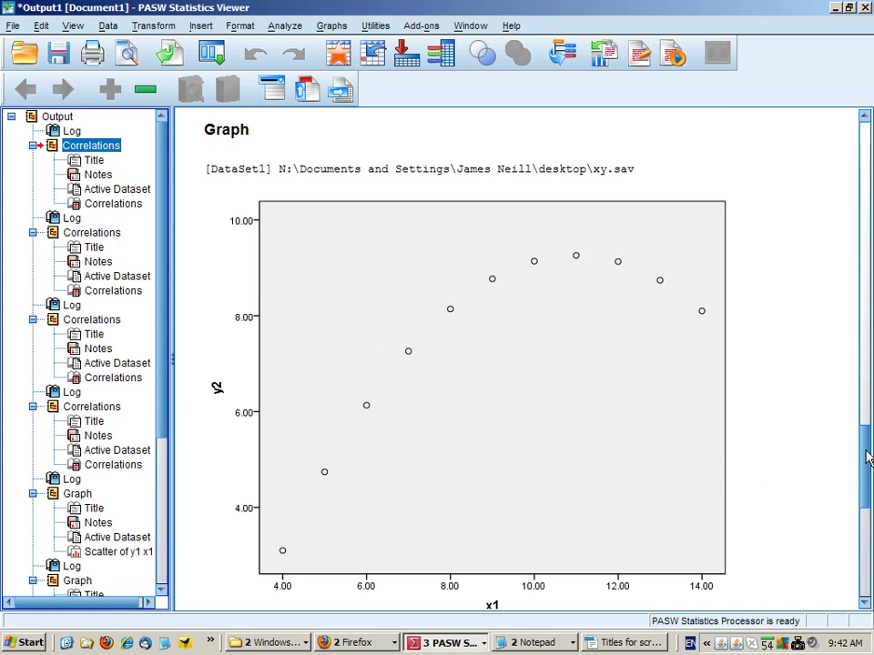
{"action": "left_click_drag", "start_coordinate": [867, 458], "coordinate": [866, 509]}
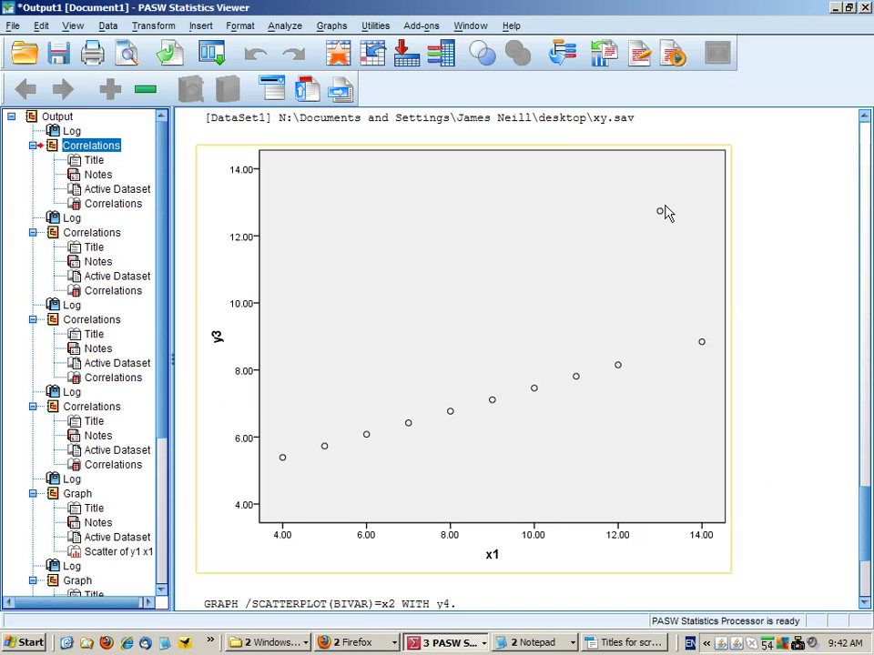
Step: Scroll down to the y4-by-x2 scatterplot with its single outlier at x2 = 19
{"action": "left_click", "coordinate": [865, 604]}
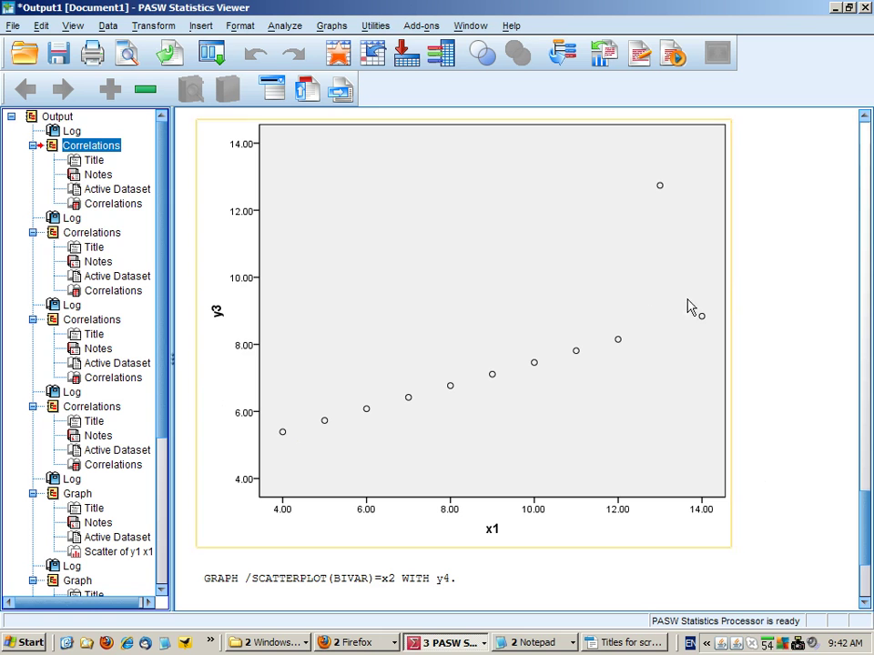
{"action": "left_click", "coordinate": [864, 572]}
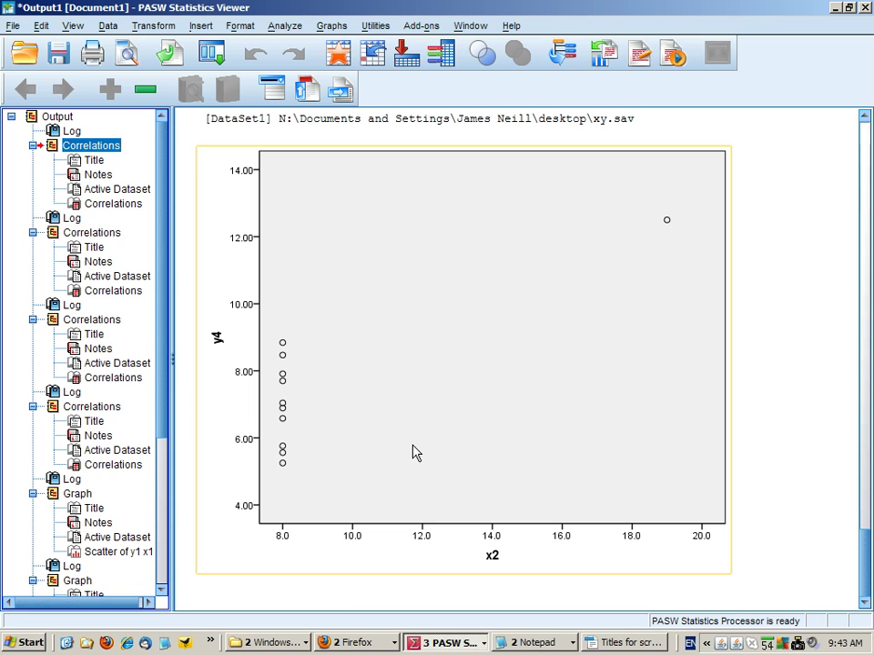
Step: Scroll back up to the x1–y2 correlation table showing .816
{"action": "left_click", "coordinate": [351, 599]}
{"action": "left_click", "coordinate": [312, 536]}
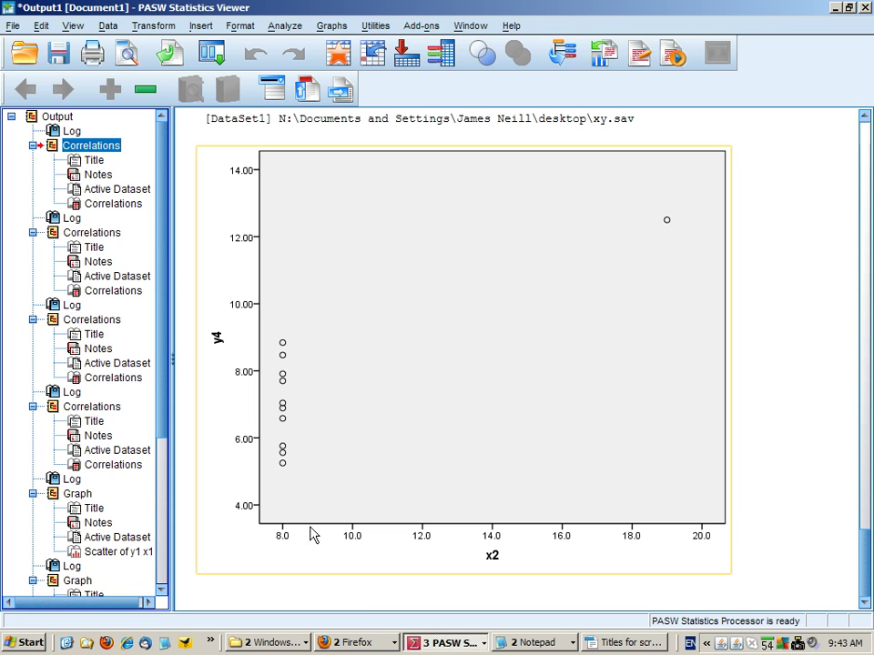
{"action": "left_click", "coordinate": [179, 551]}
{"action": "key", "text": "alt+d"}
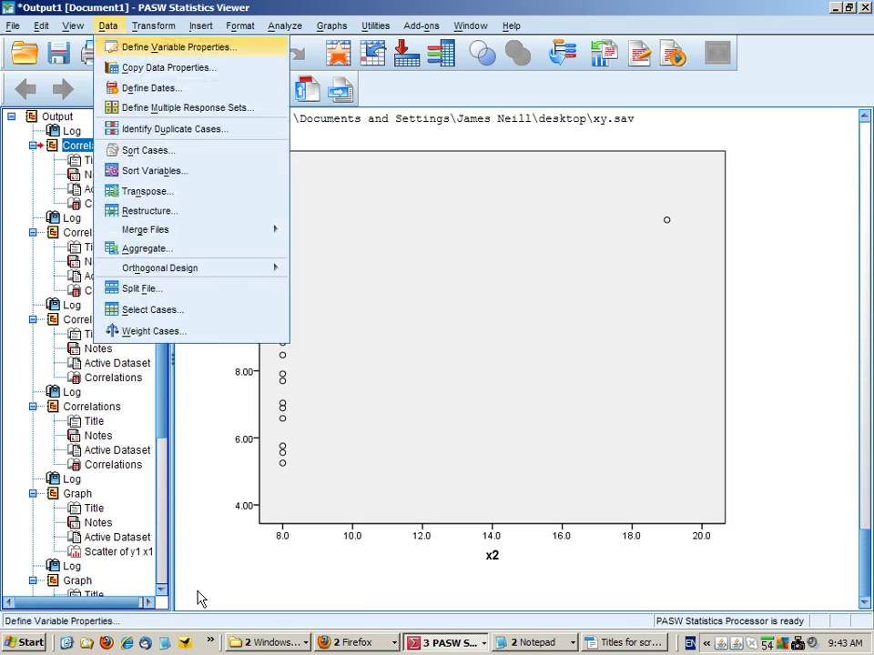
{"action": "key", "text": "Escape"}
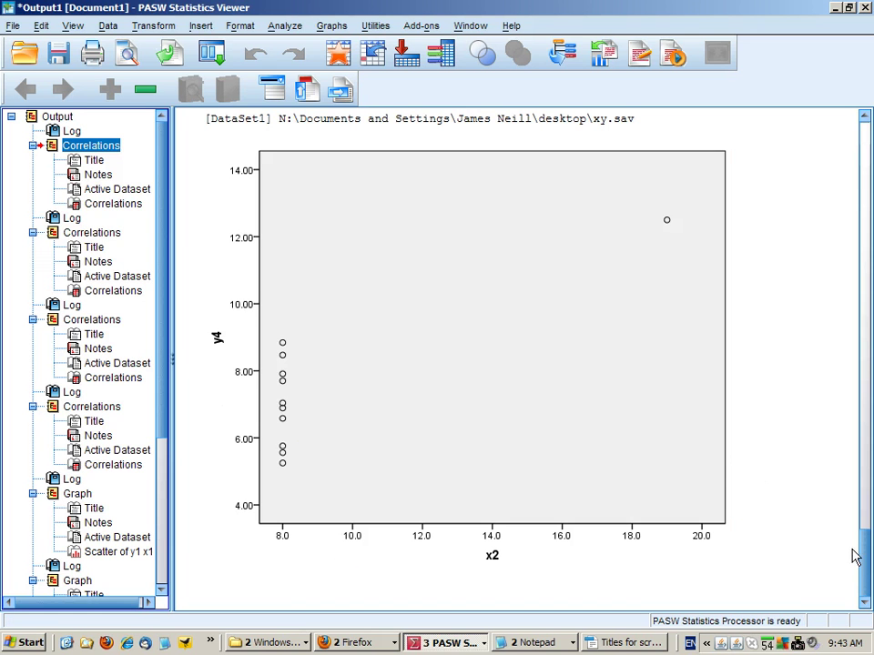
{"action": "left_click_drag", "start_coordinate": [867, 570], "coordinate": [821, 271]}
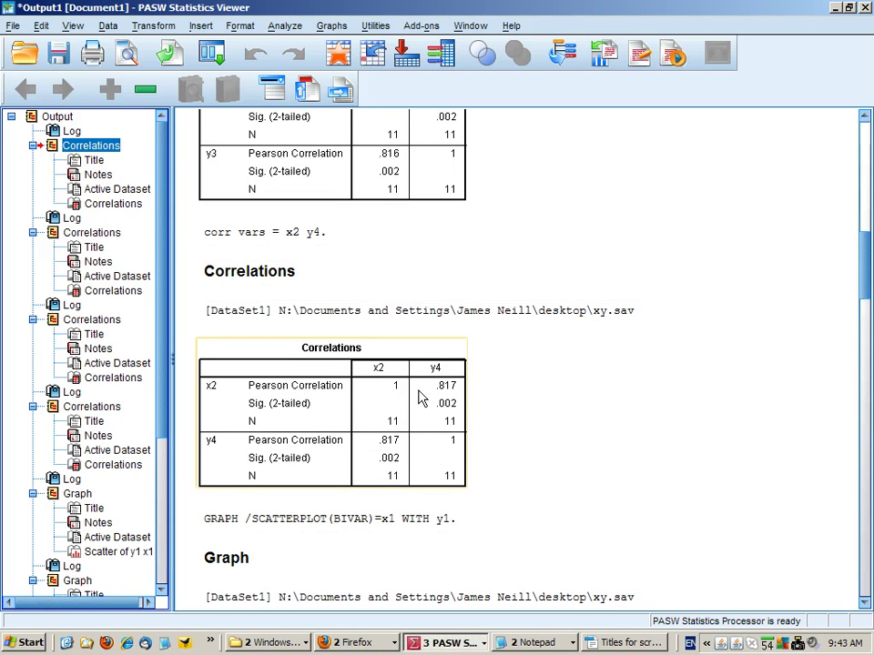
{"action": "left_click_drag", "start_coordinate": [870, 275], "coordinate": [866, 205]}
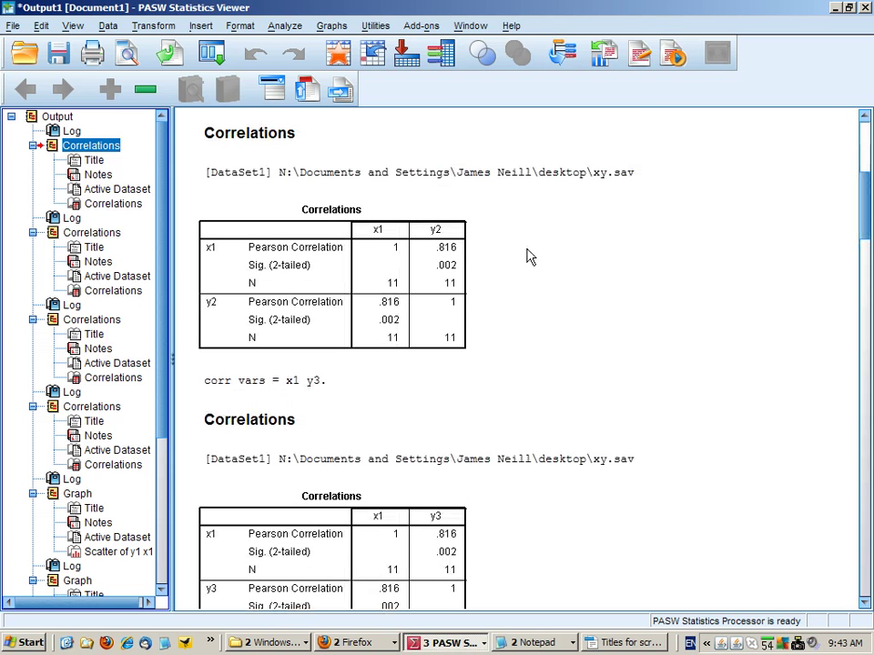